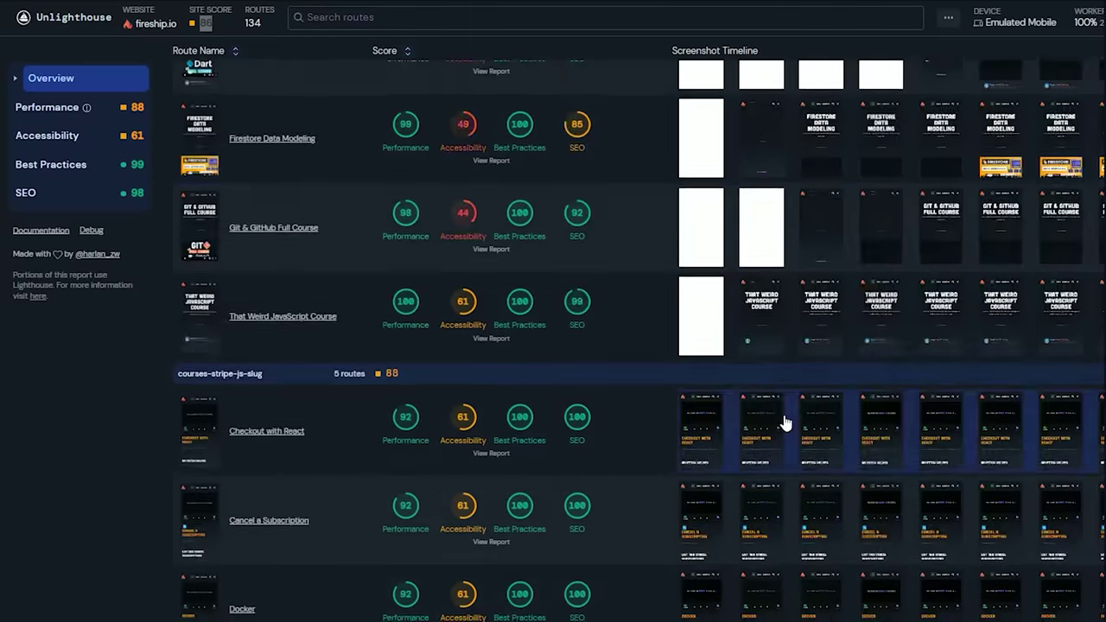
Look through the per-route scores in the fireship.io site report
scroll(784, 420, down, 10)
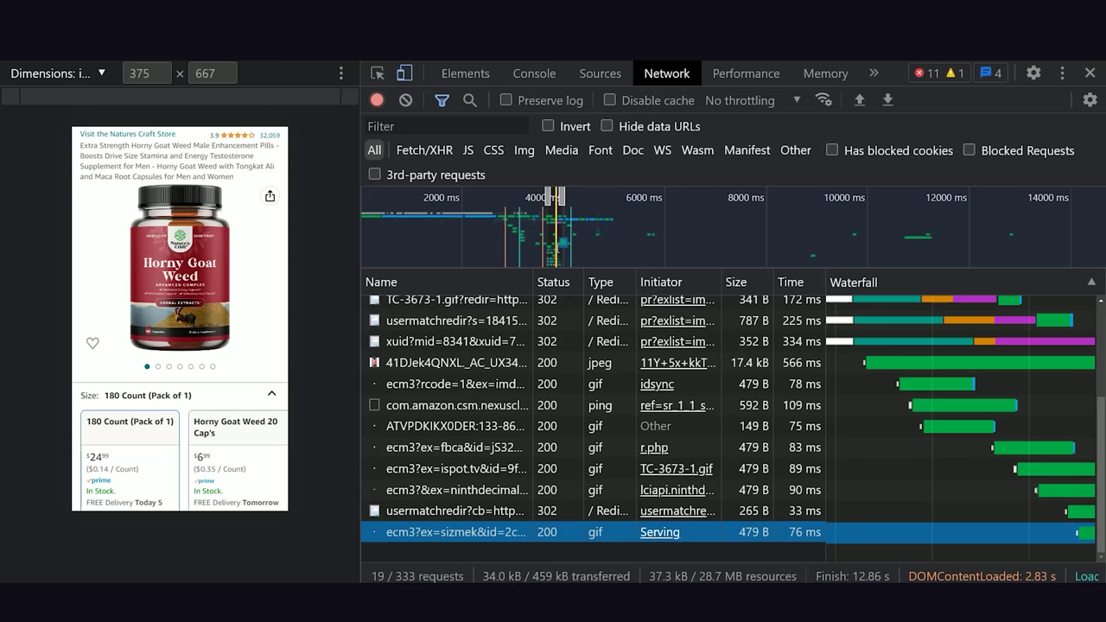
Adjust the network timeline range around 4000 ms and examine the waterfall of the requests in it
drag(524, 200, 550, 200)
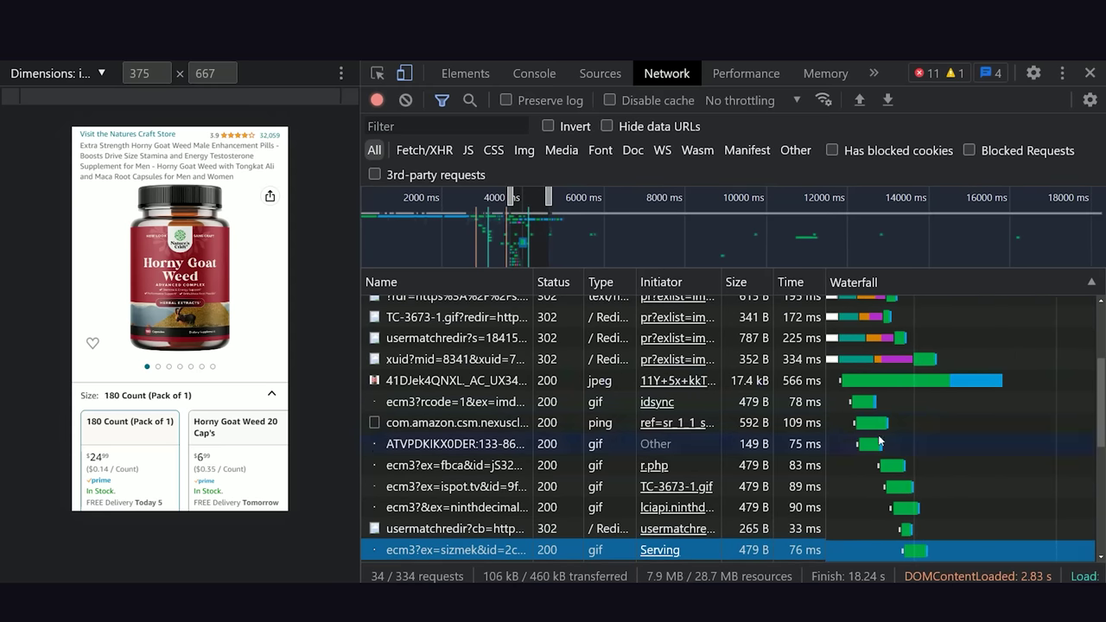
mouse_move(869, 404)
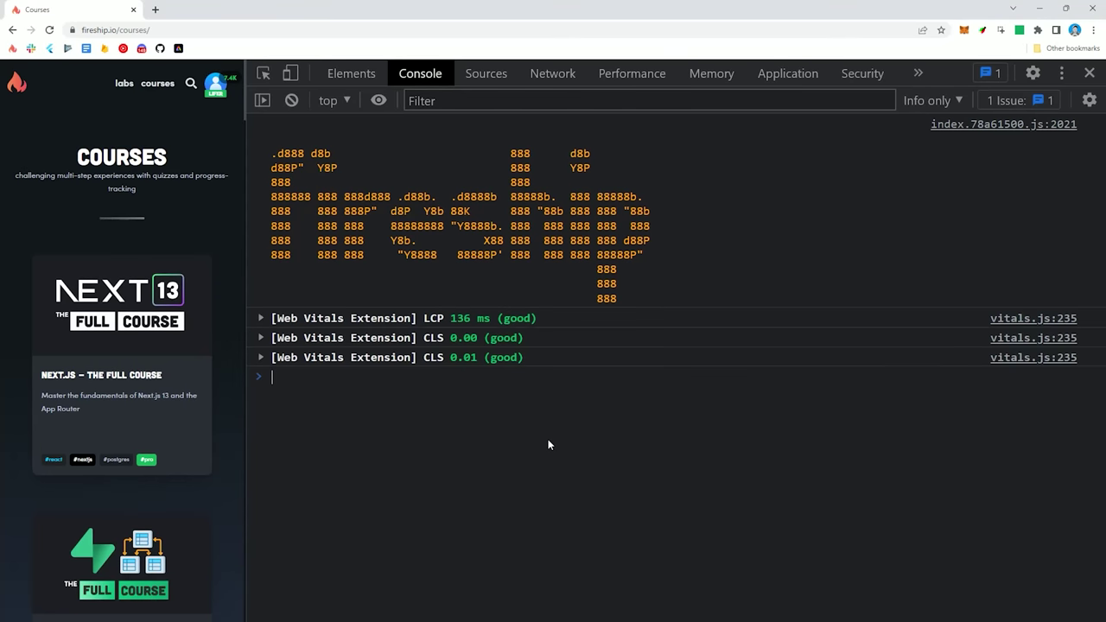
Enlarge the console text and expand the LCP entry to examine its element and sub-part timings
key(ctrl+equal)
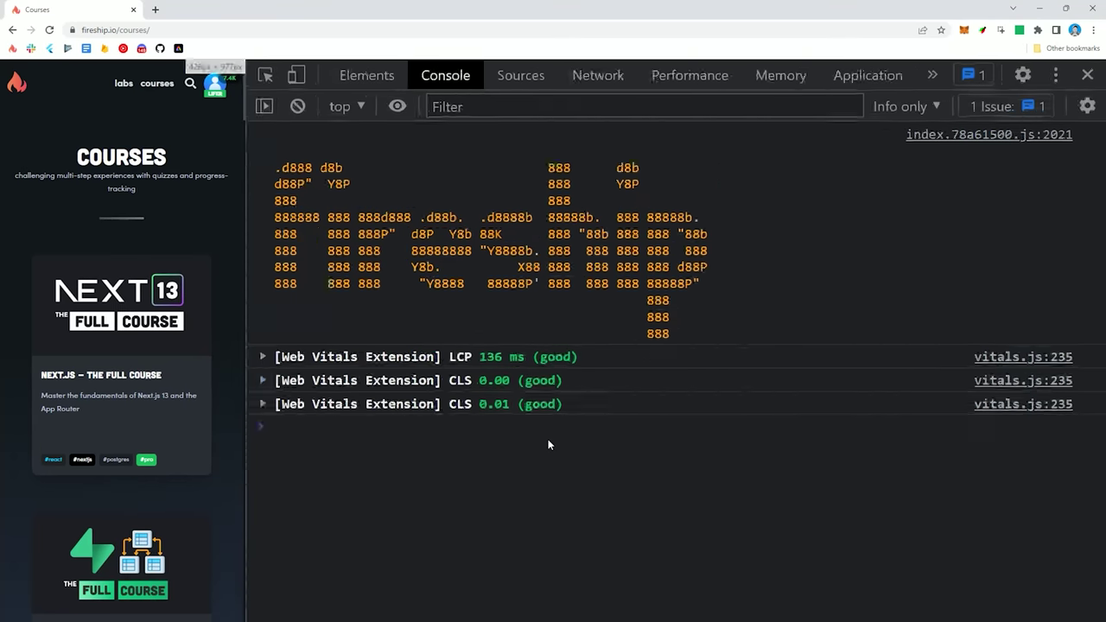
key(ctrl+equal)
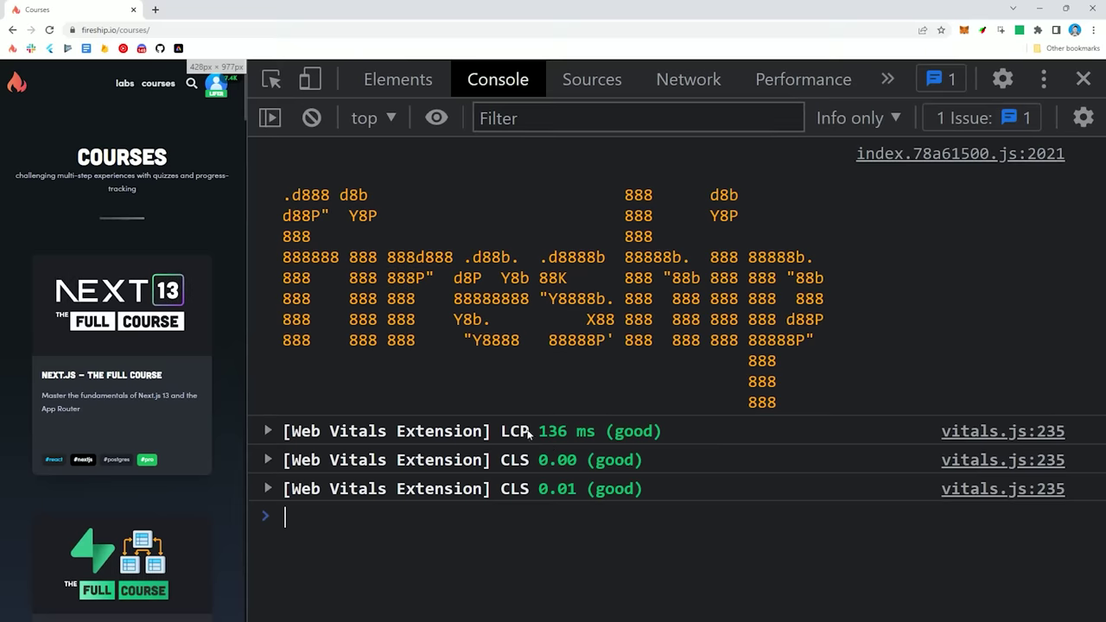
click(269, 431)
scroll(506, 371, down, 2)
scroll(506, 372, down, 2)
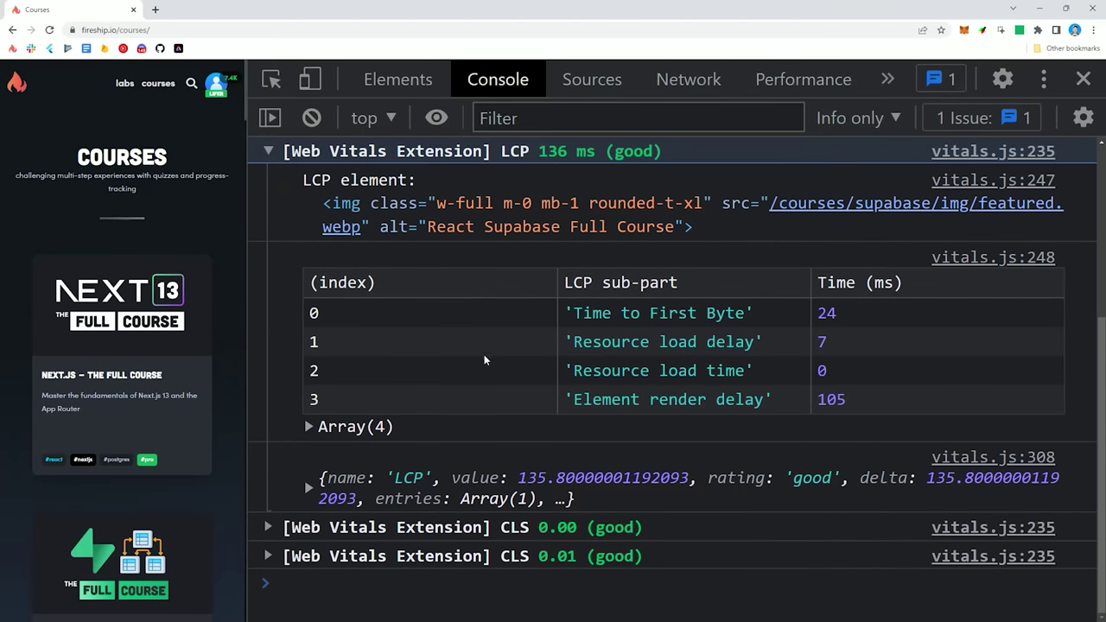
mouse_move(390, 204)
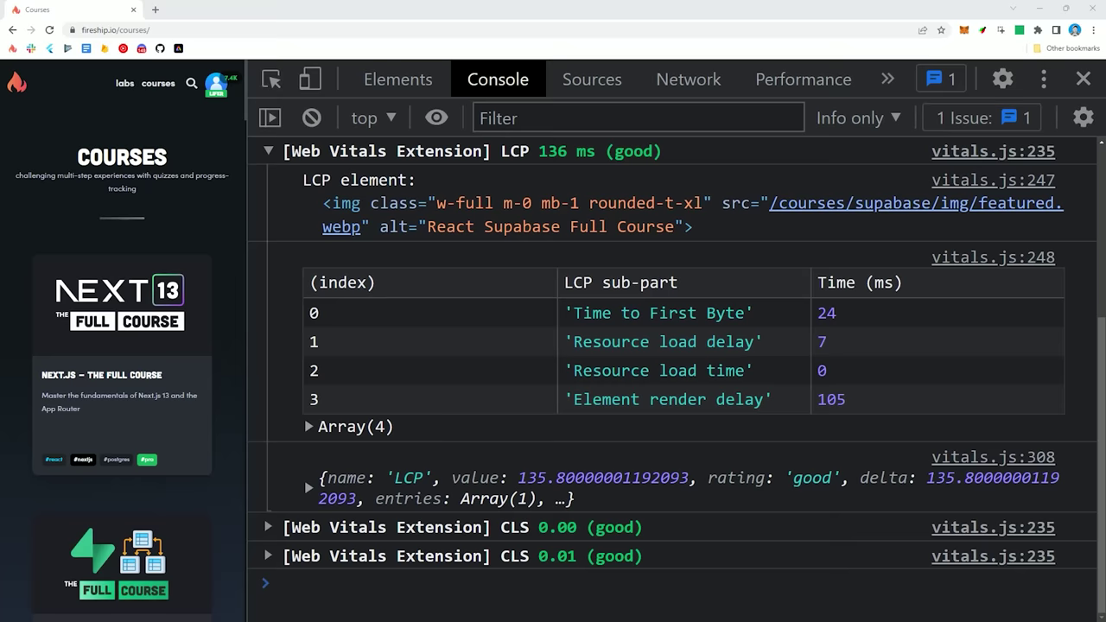
Collapse the LCP entry and expand both CLS entries to examine the elements causing layout shifts
click(269, 152)
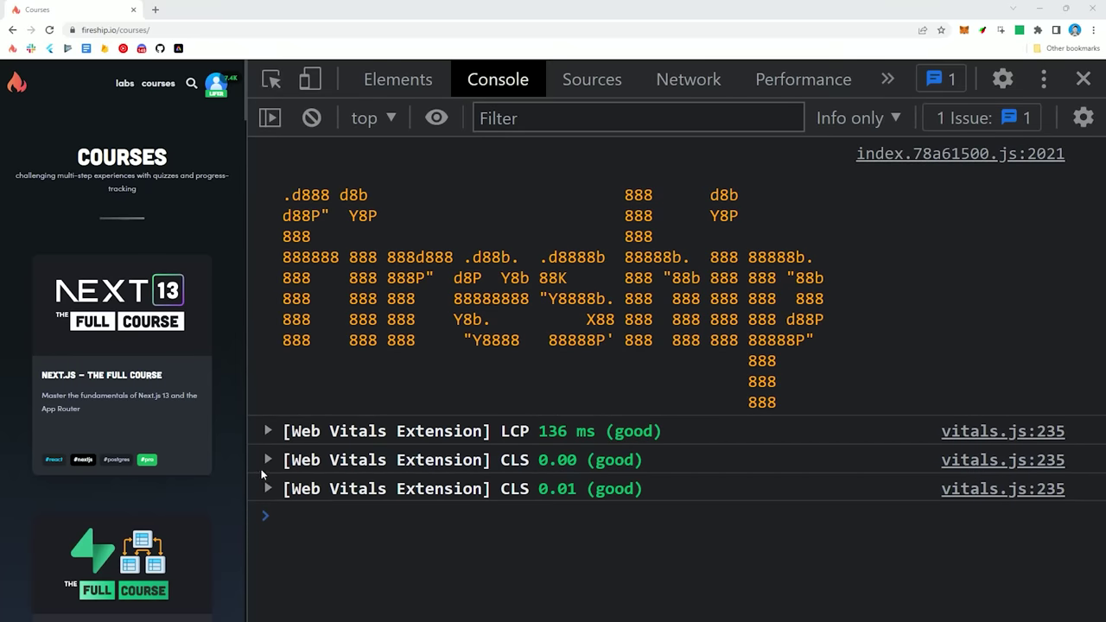
click(269, 461)
click(271, 543)
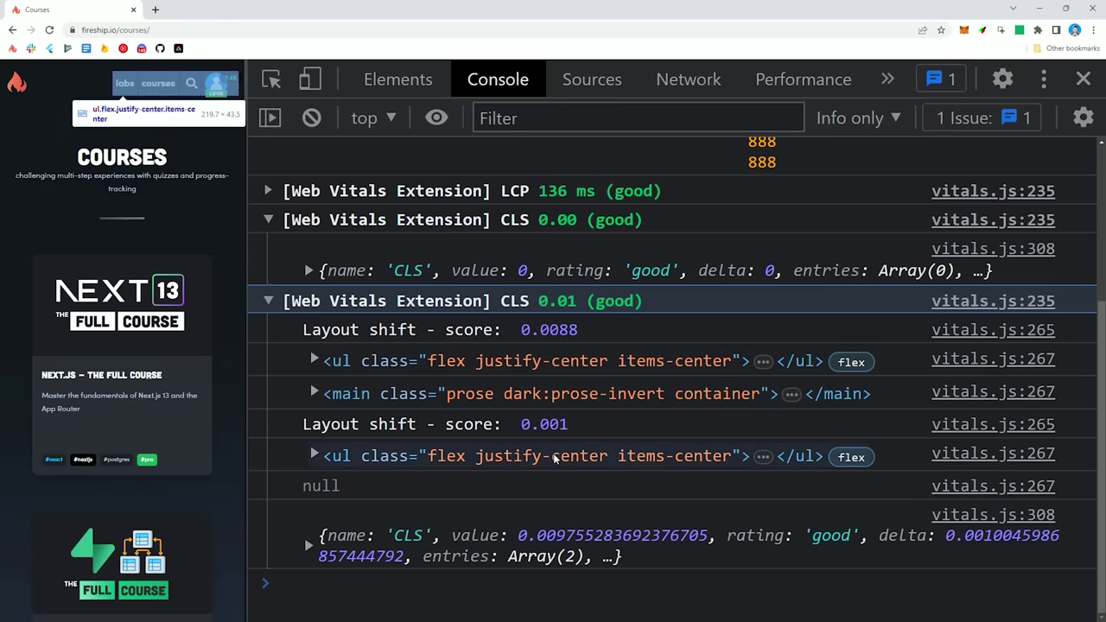
Reload the courses page and open the Next.js full course to examine its logged INP and FID entries
key(ctrl+r)
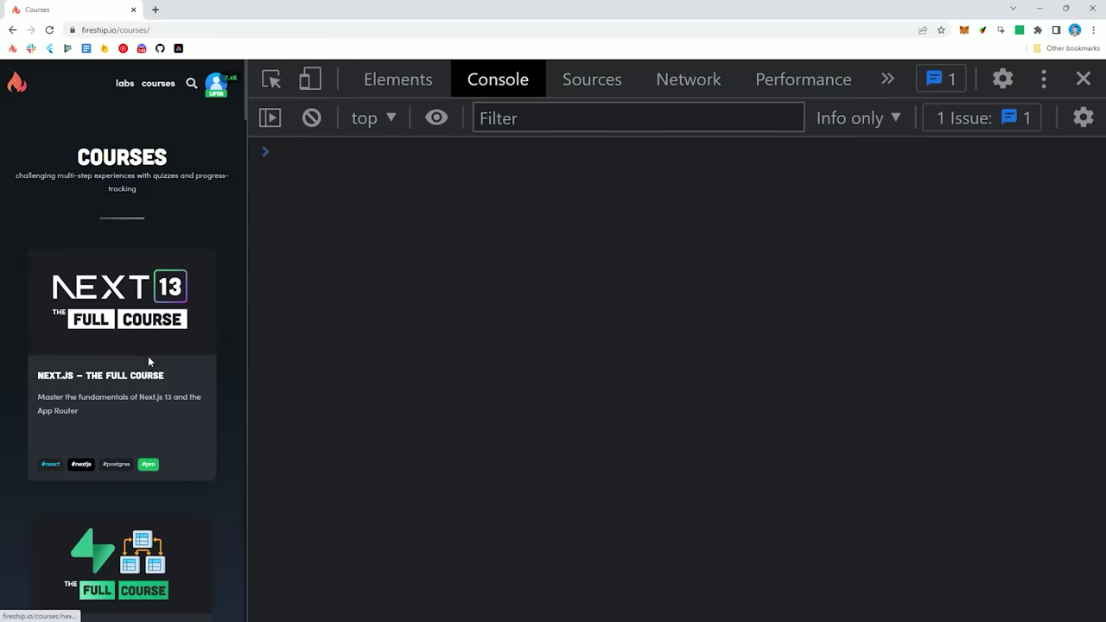
click(148, 361)
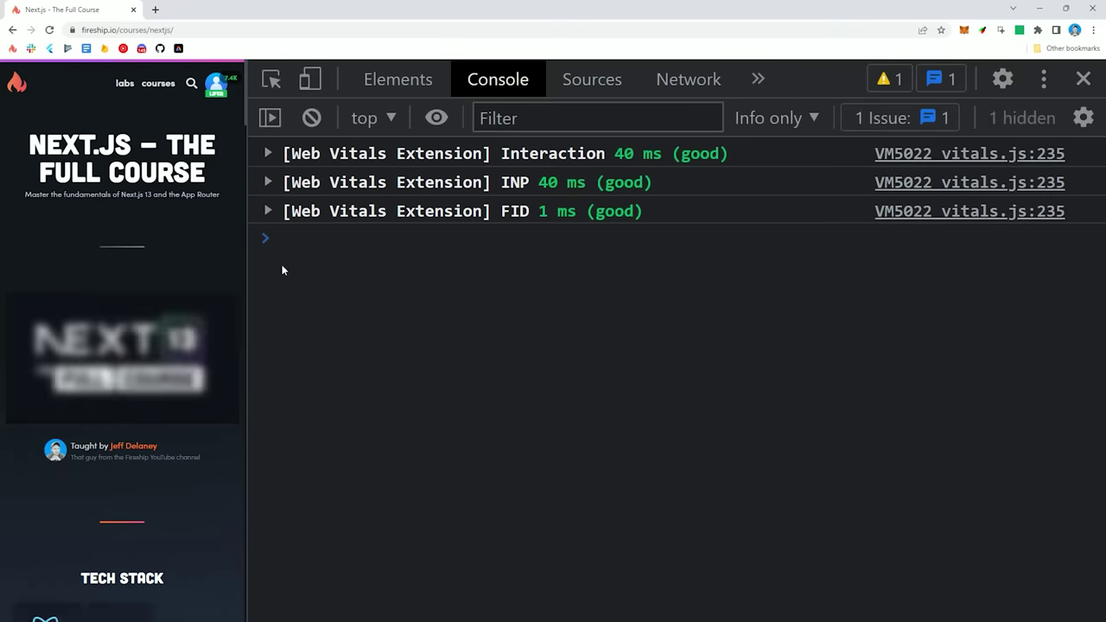
click(268, 183)
click(268, 182)
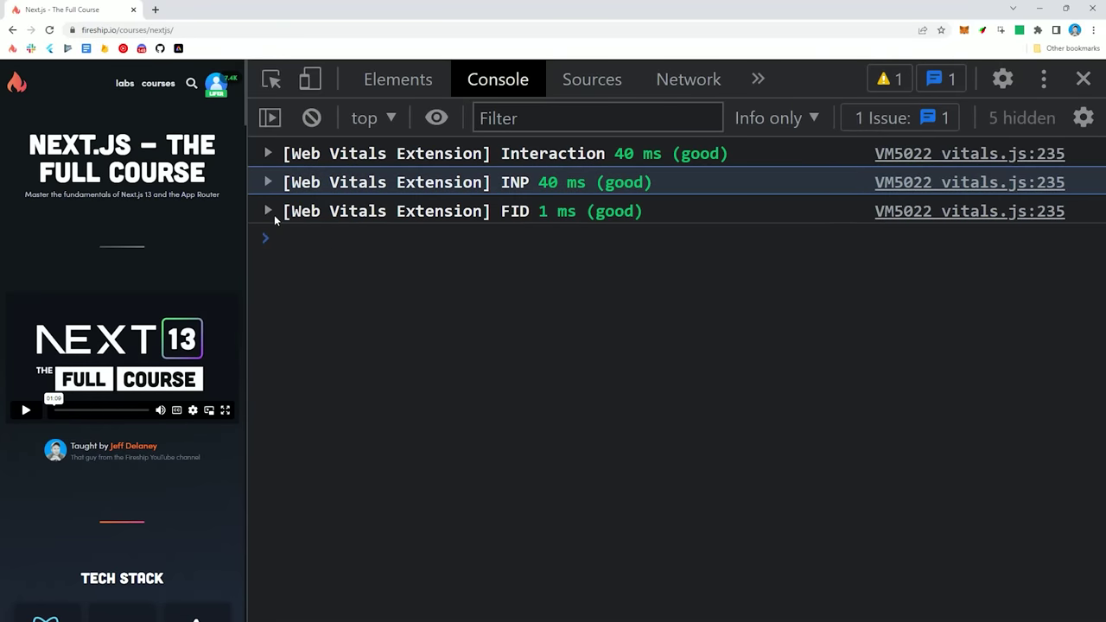
click(267, 212)
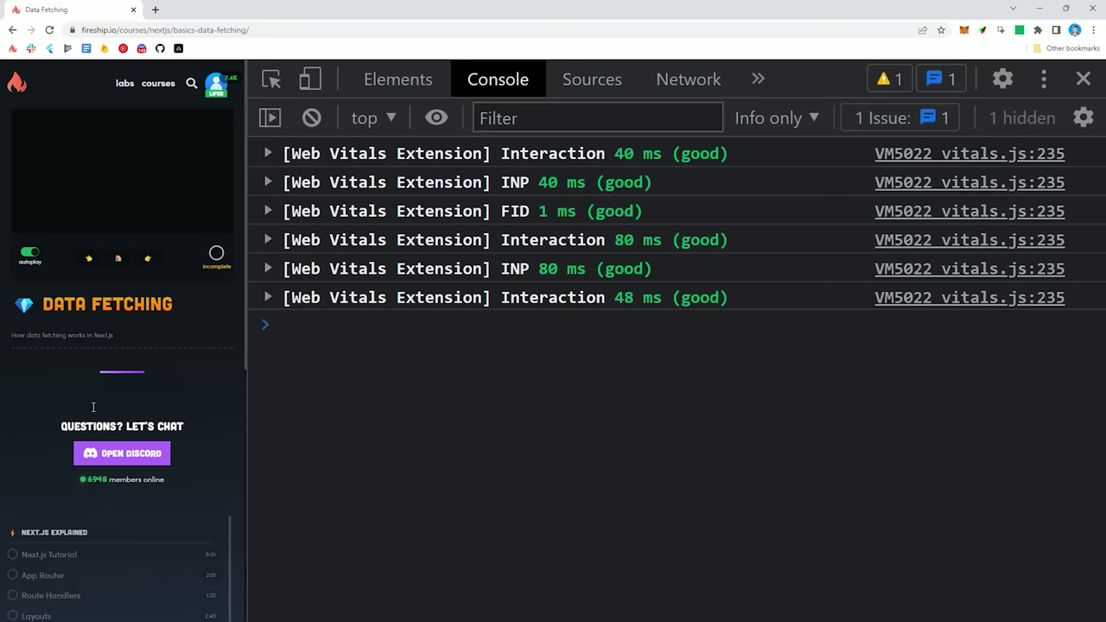
Open the Streaming and Suspense lesson and the API Route Fetching lesson to check the interaction times logged in the console
click(69, 447)
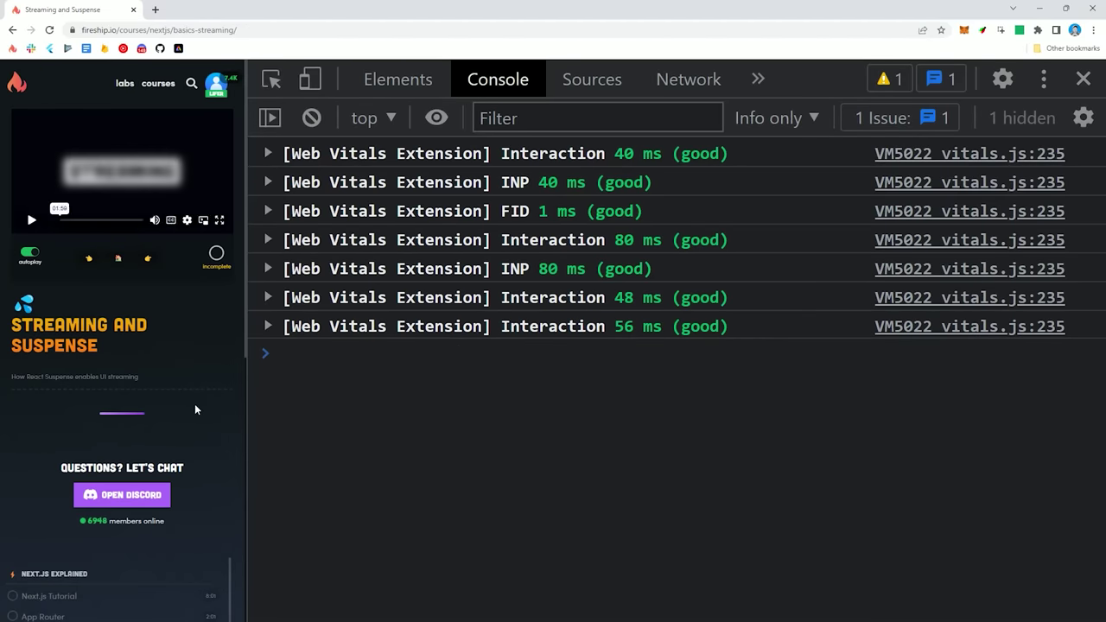
scroll(186, 419, down, 3)
scroll(172, 443, down, 5)
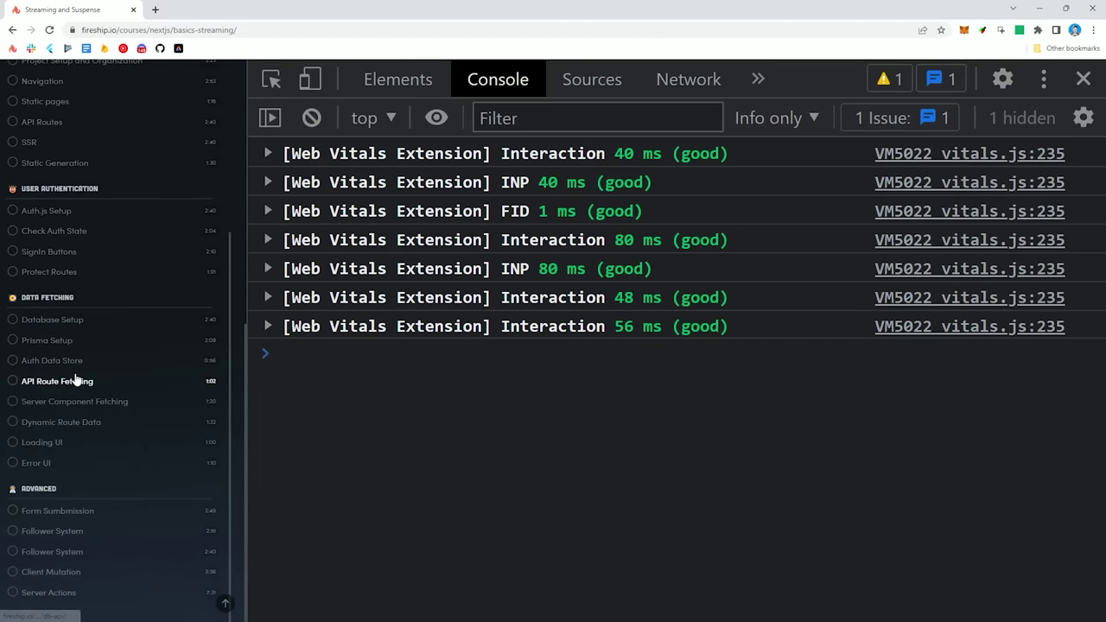
click(76, 379)
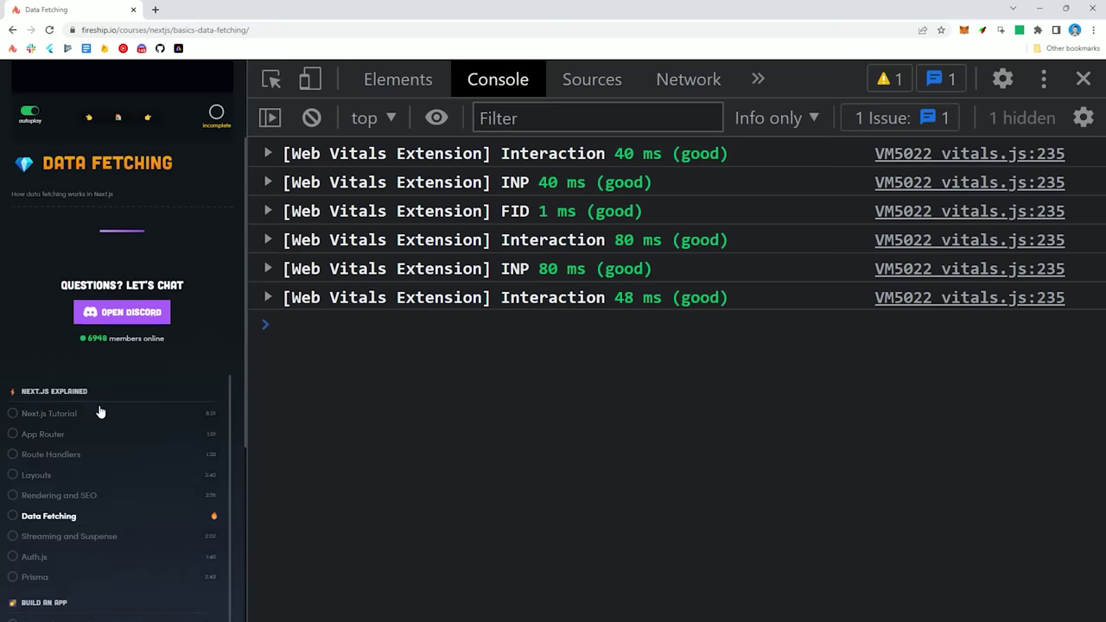
click(66, 443)
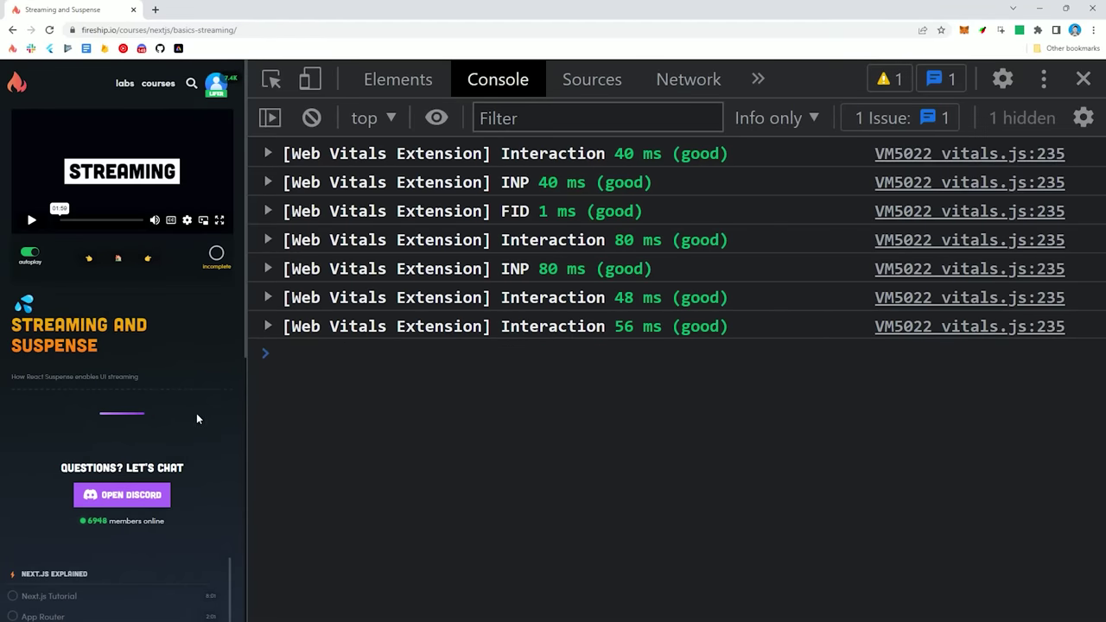
scroll(170, 447, down, 10)
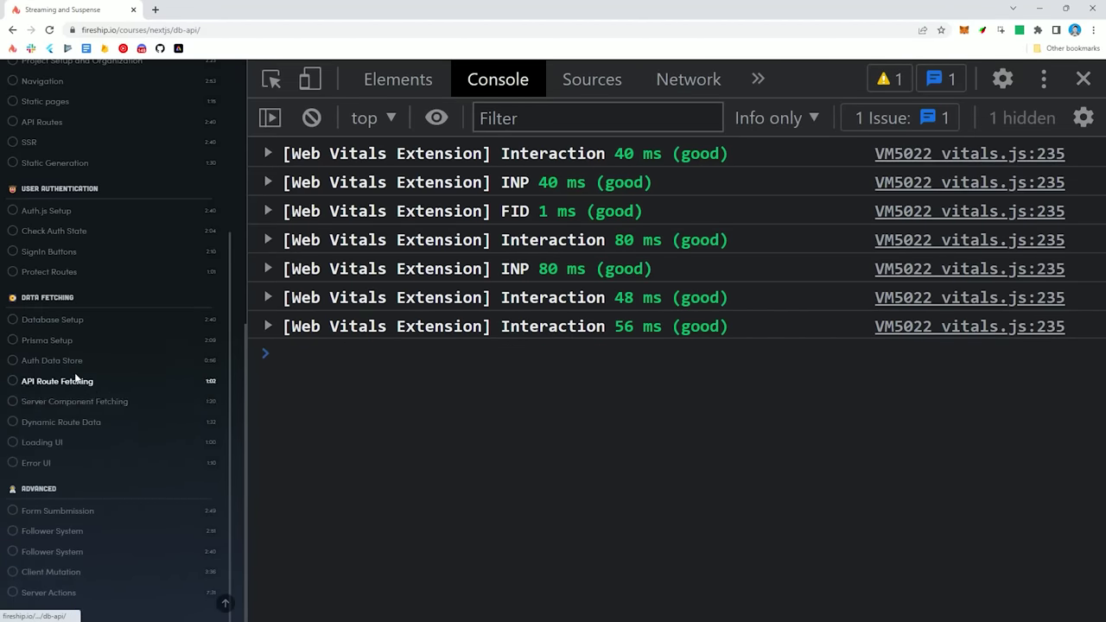
click(75, 380)
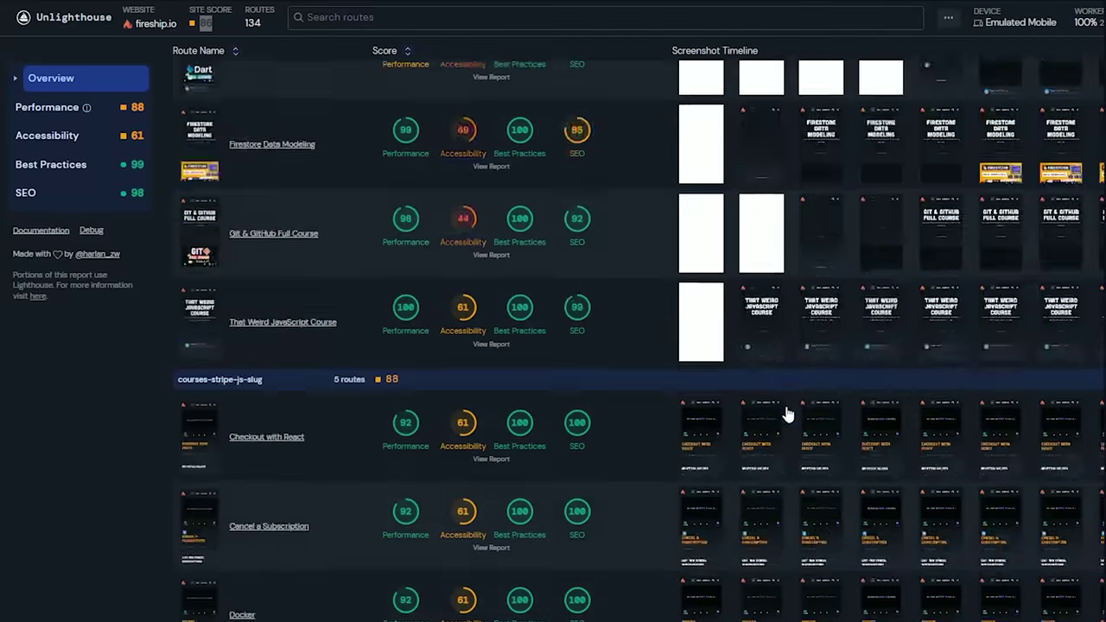
Examine the performance, accessibility, best practices and SEO scores of the fireship.io routes in the Unlighthouse report
scroll(786, 415, down, 15)
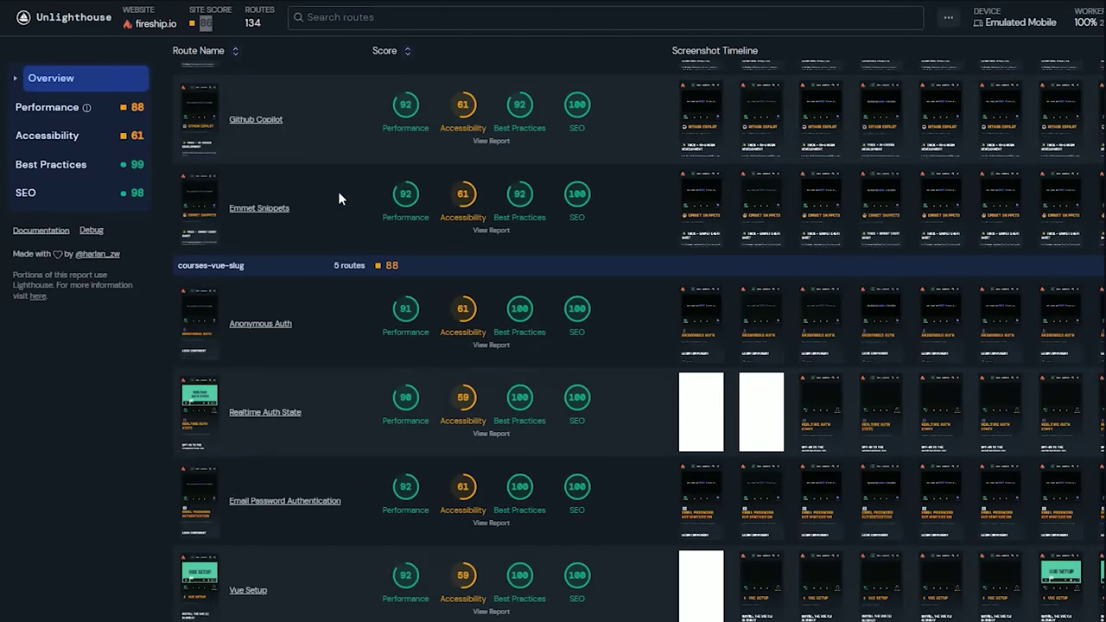
scroll(359, 349, down, 3)
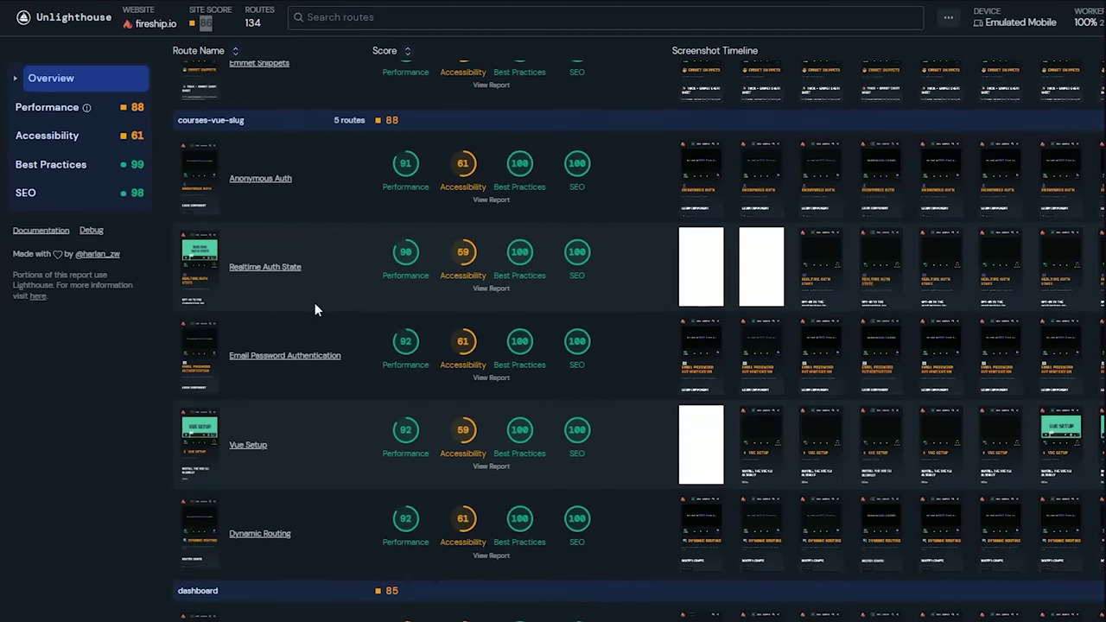
scroll(363, 302, down, 4)
scroll(414, 298, down, 20)
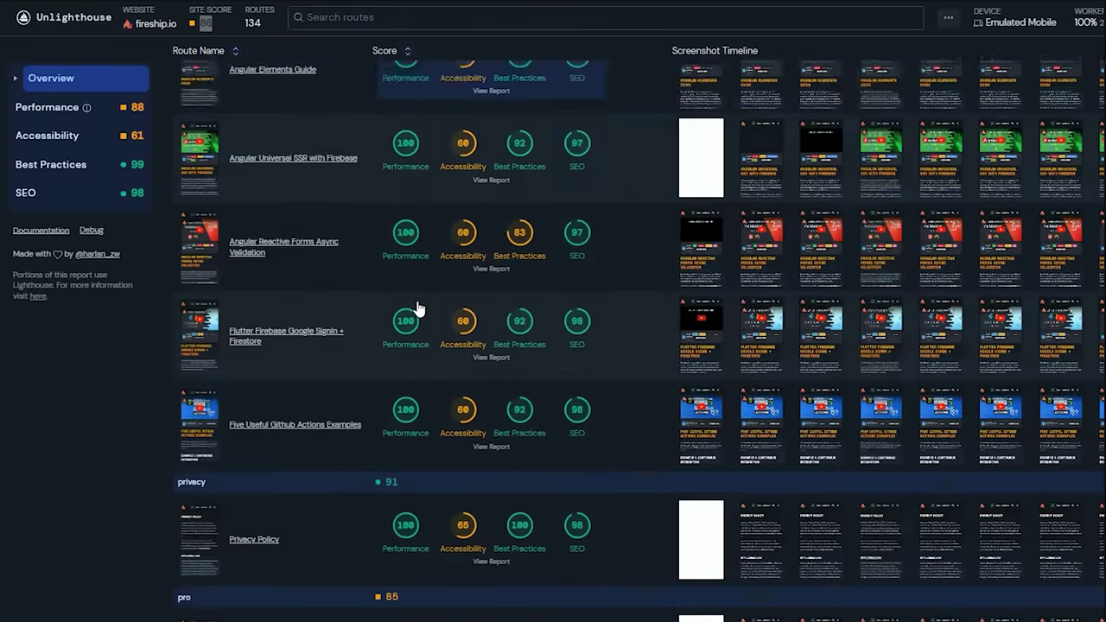
scroll(418, 309, down, 10)
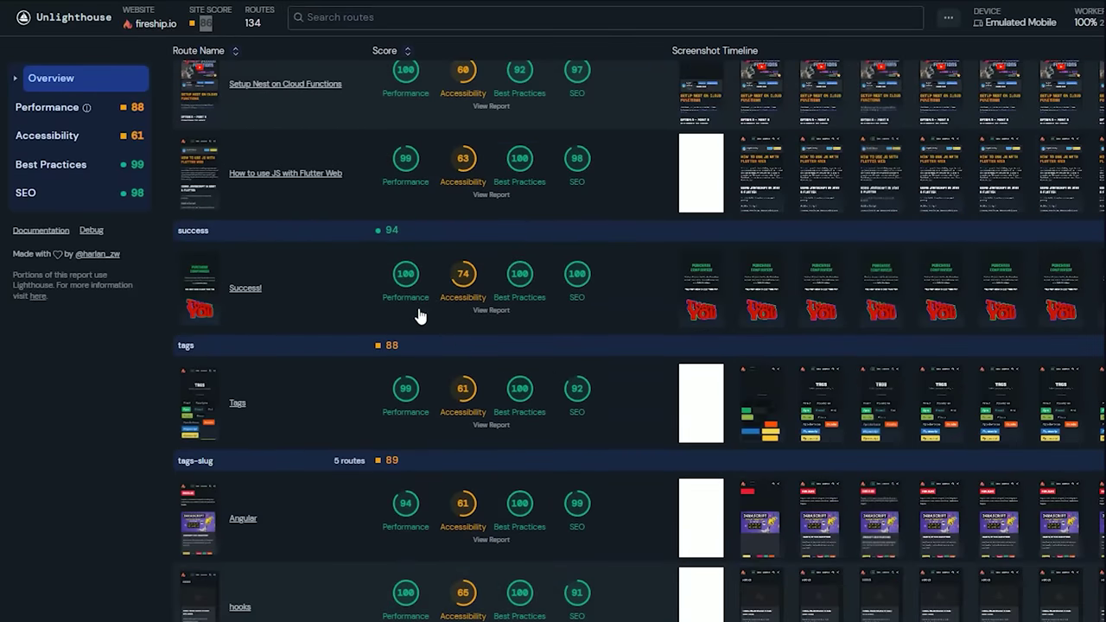
scroll(420, 313, down, 10)
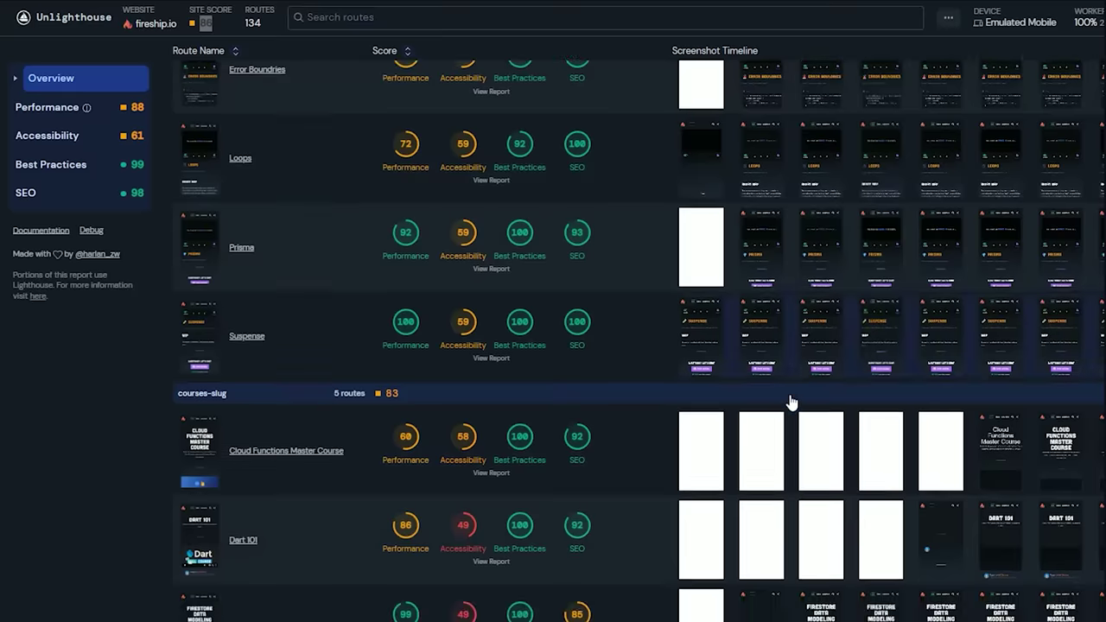
scroll(790, 400, down, 10)
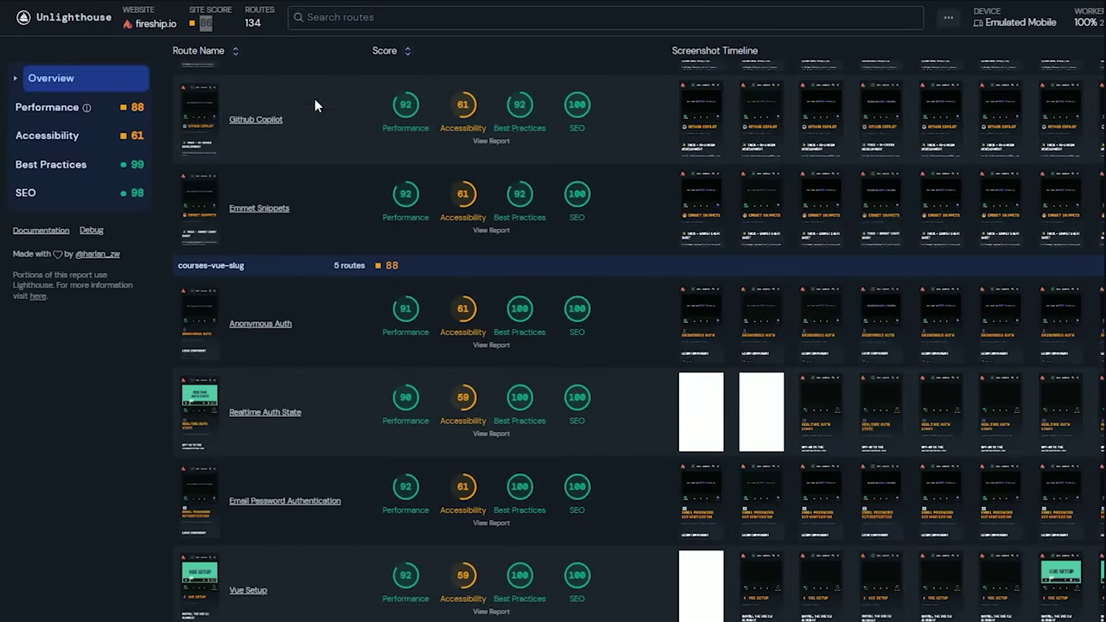
scroll(358, 350, down, 3)
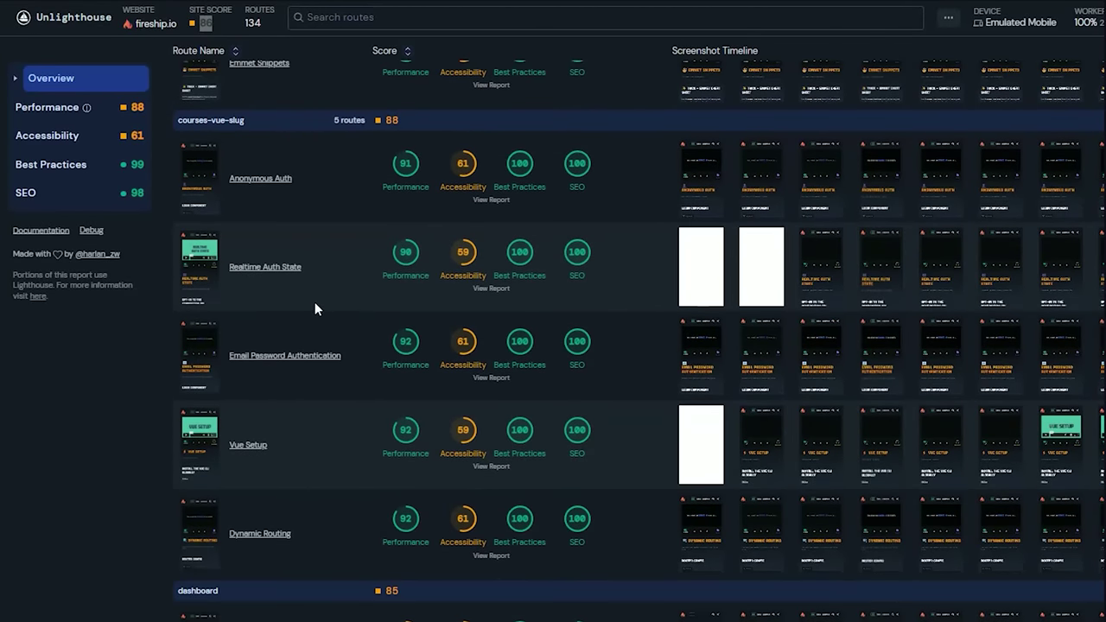
scroll(383, 308, down, 5)
scroll(412, 299, down, 5)
scroll(418, 307, down, 10)
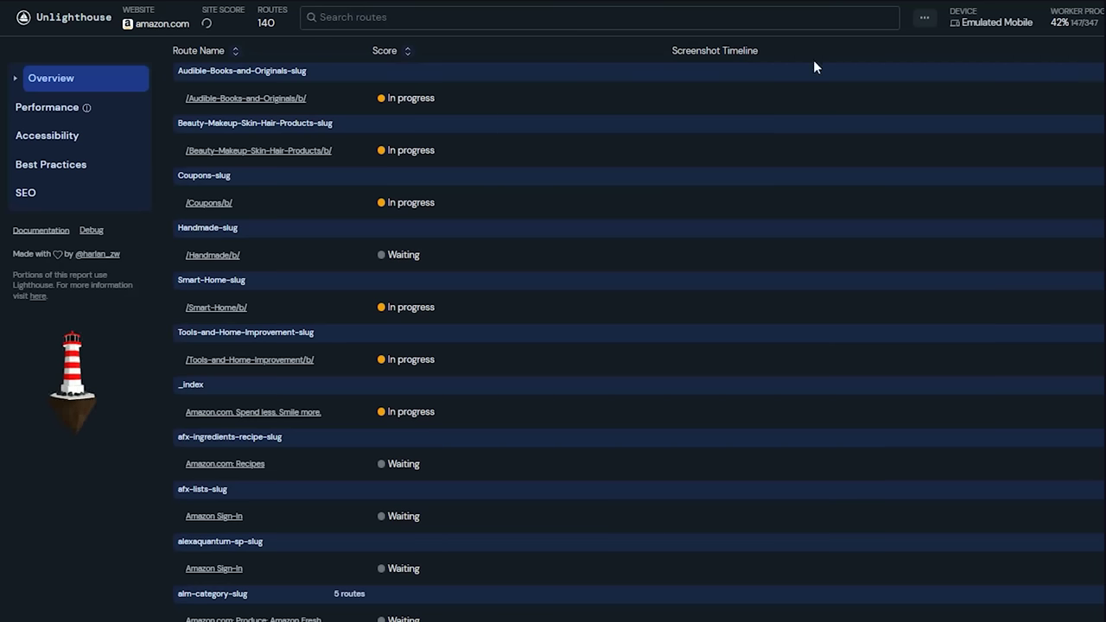
Examine the scan progress and route scores in the amazon.com Unlighthouse report
click(925, 18)
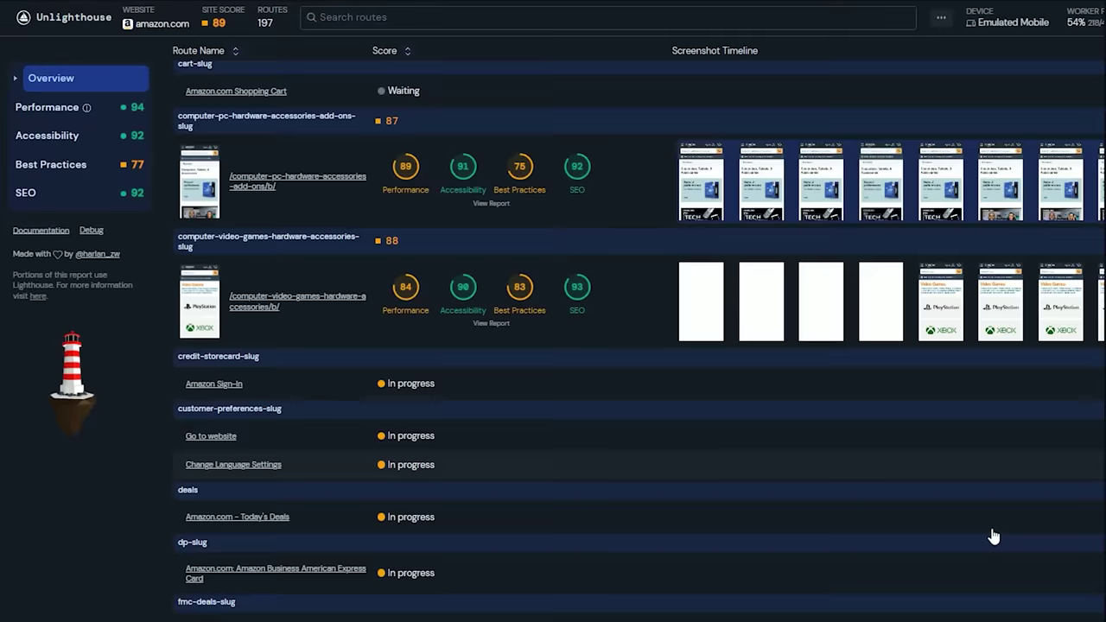
scroll(994, 537, up, 2)
scroll(994, 537, up, 4)
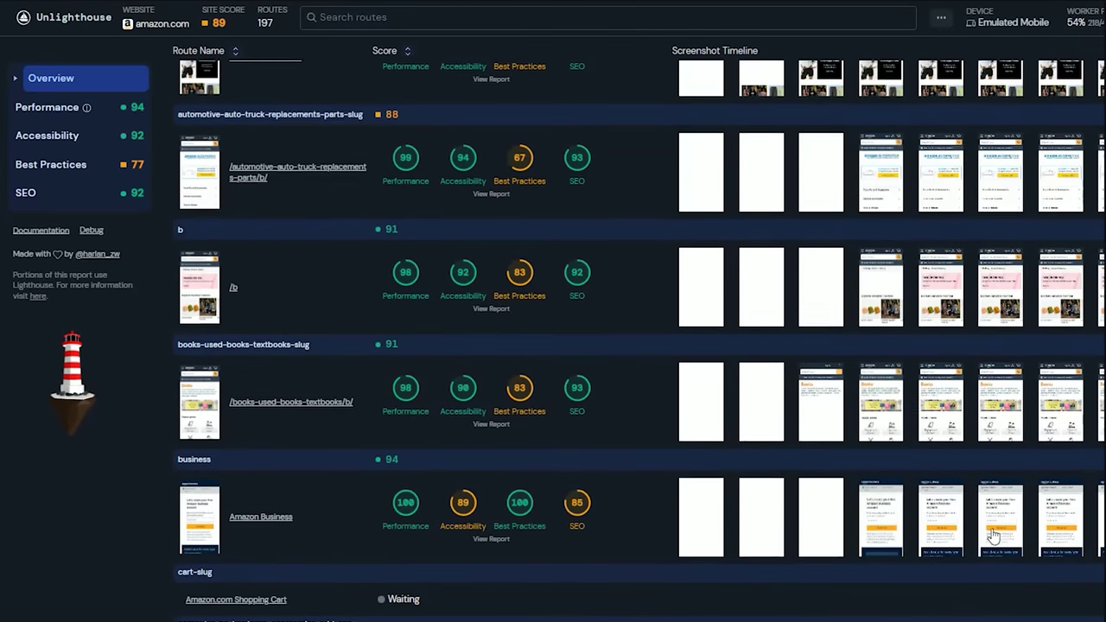
scroll(994, 537, up, 15)
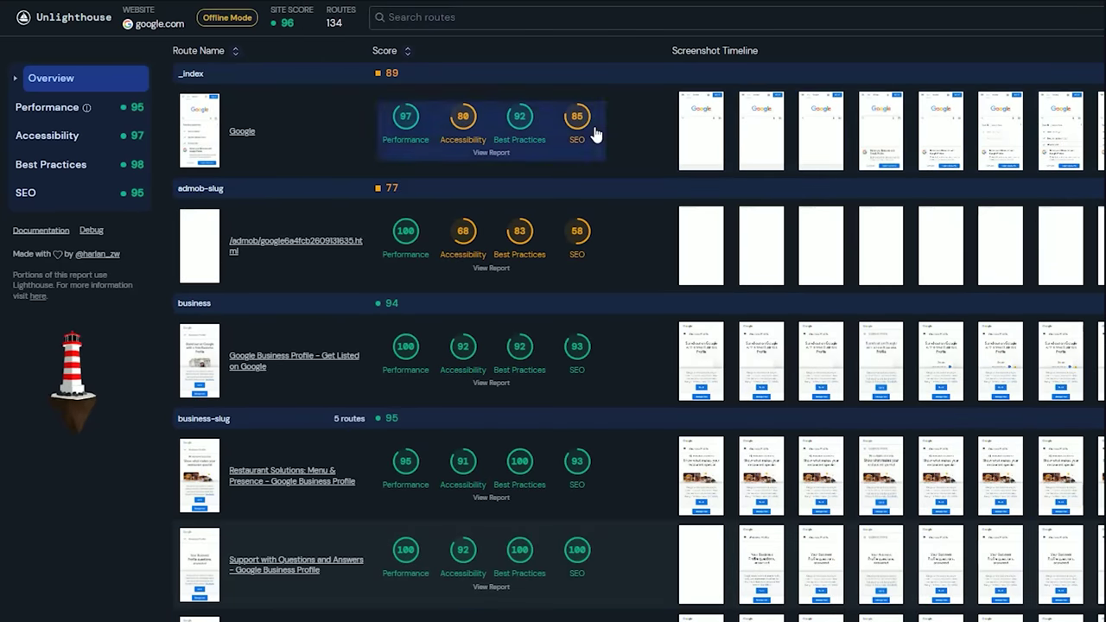
Examine the google.com route scores, from the index page through the business, Chrome and Chromebook routes
scroll(616, 249, down, 4)
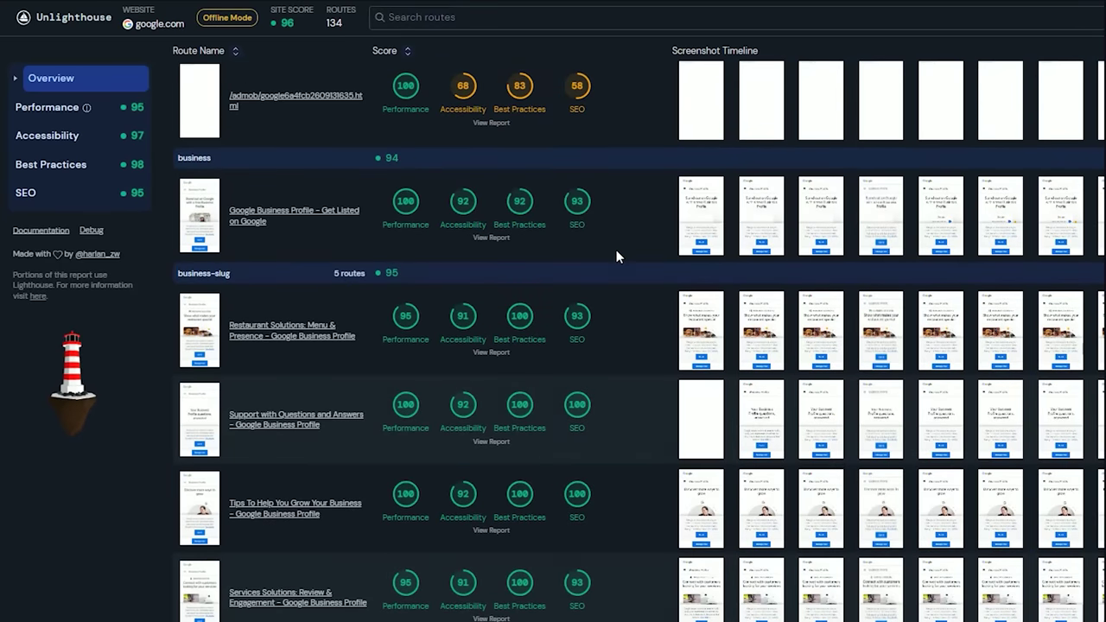
scroll(605, 276, down, 3)
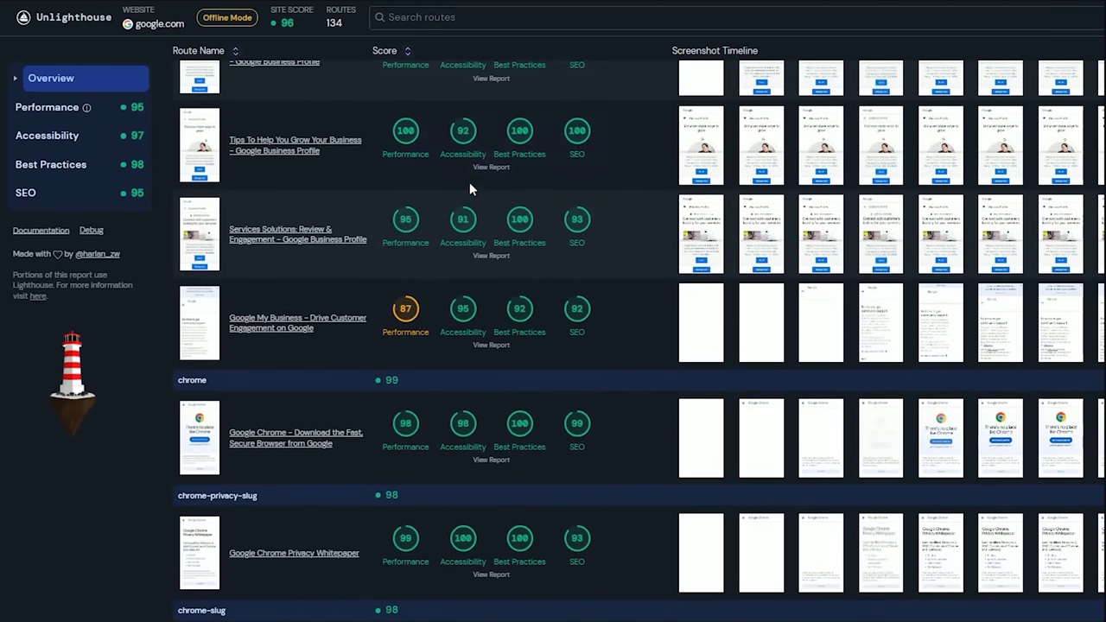
scroll(453, 312, down, 5)
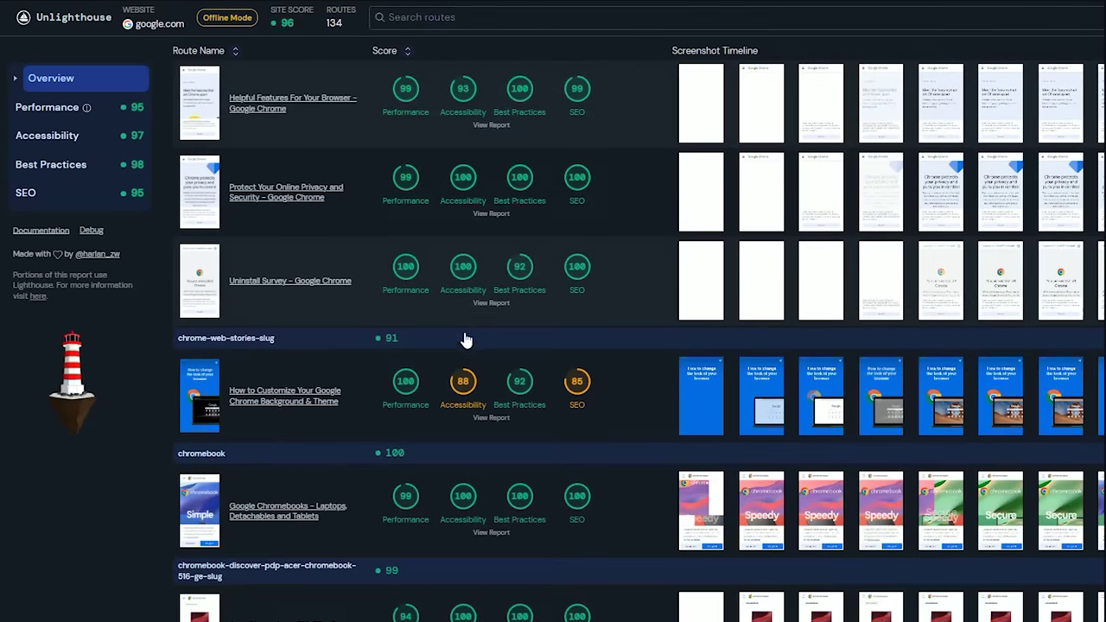
scroll(543, 409, down, 8)
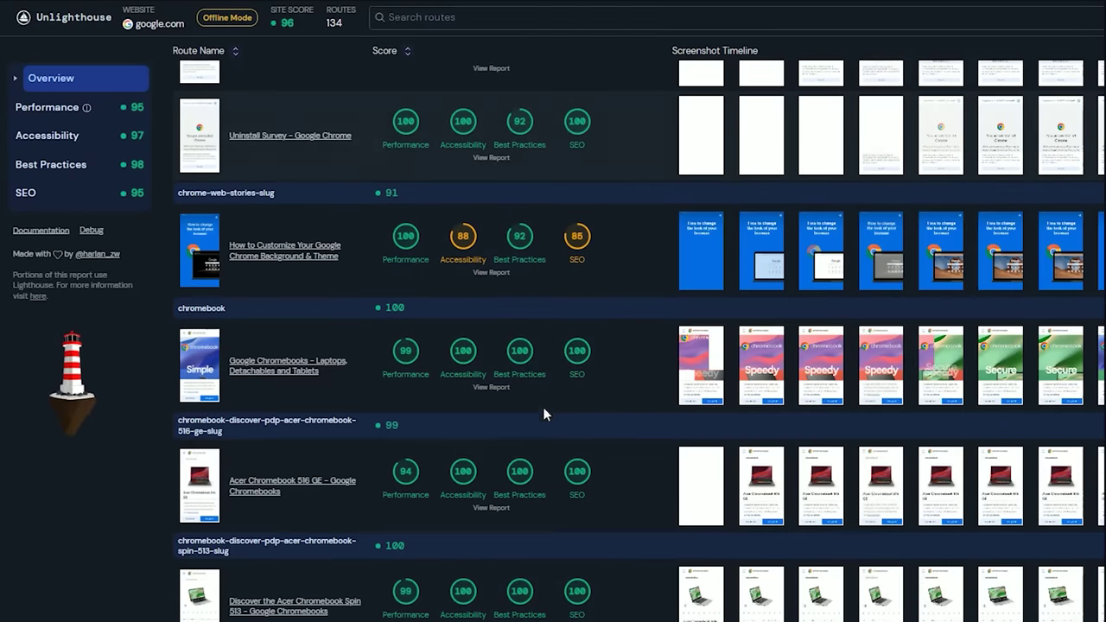
scroll(546, 418, down, 6)
scroll(547, 422, down, 6)
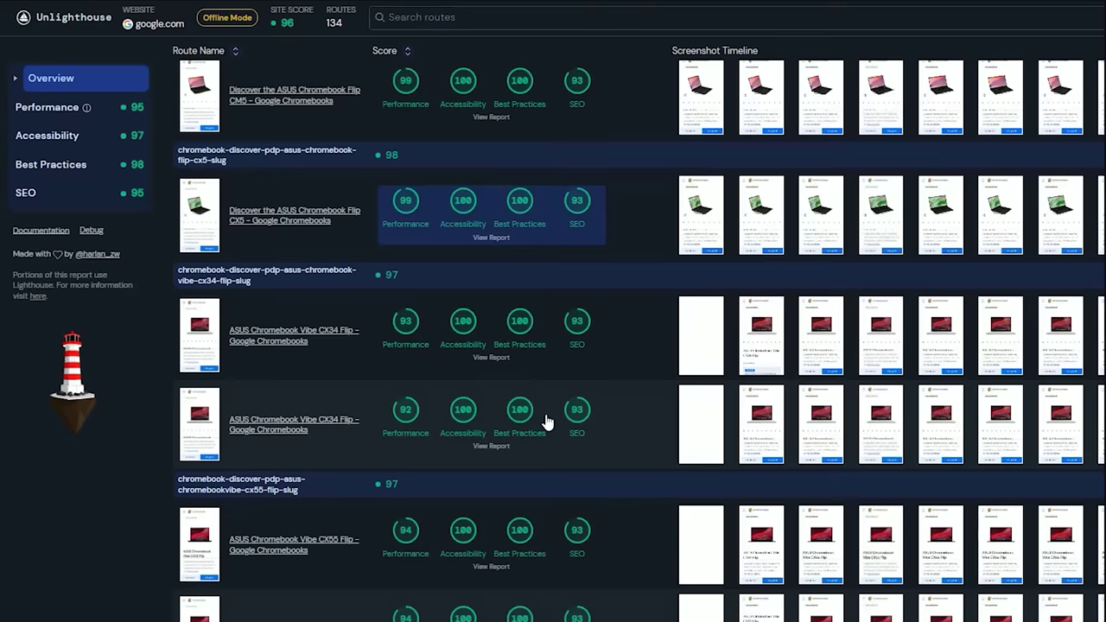
scroll(546, 418, down, 10)
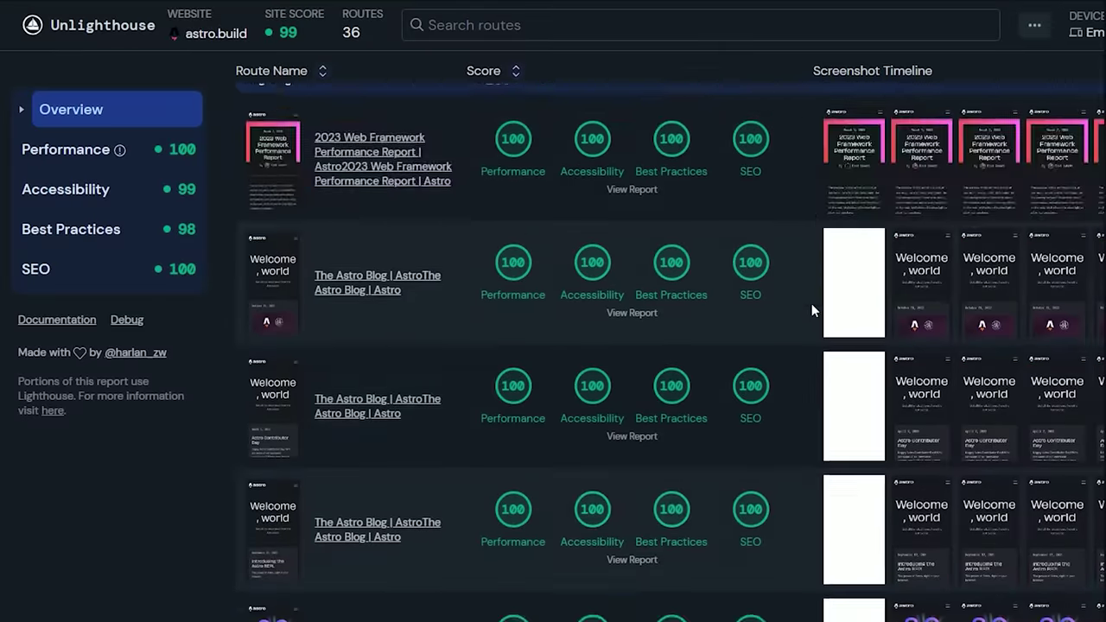
Examine the scores of the blog, careers and integrations routes in the astro.build report
scroll(815, 311, down, 7)
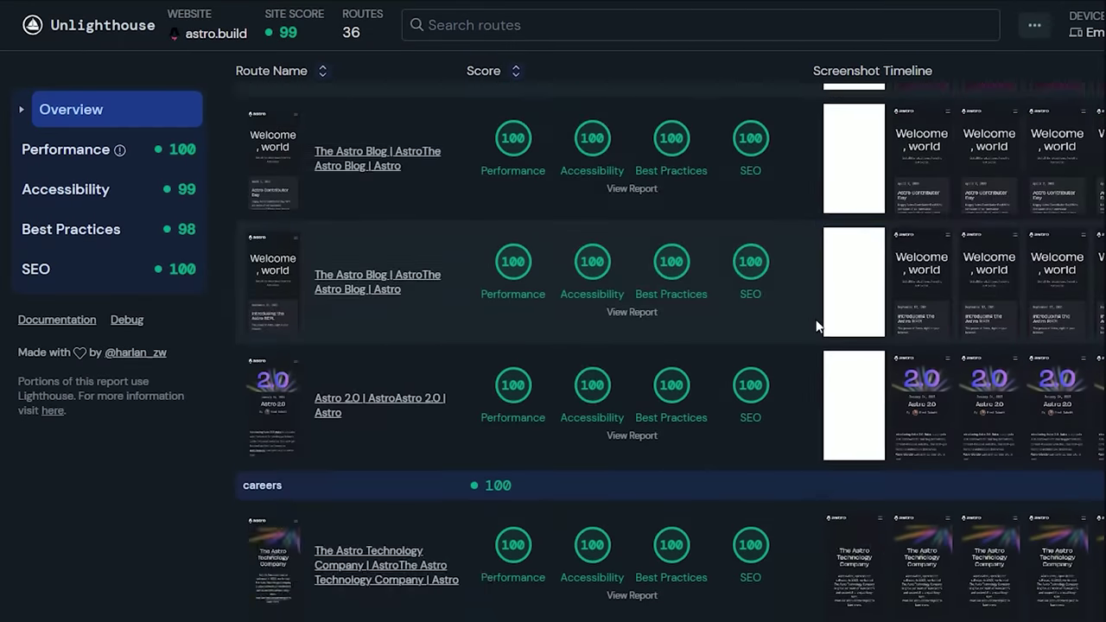
scroll(819, 332, down, 5)
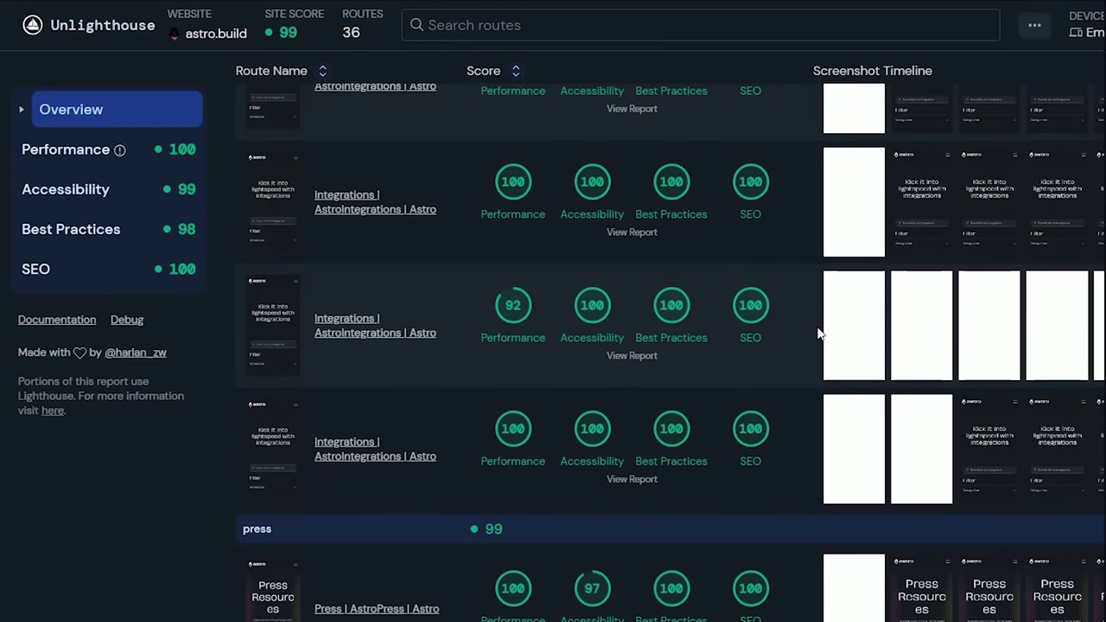